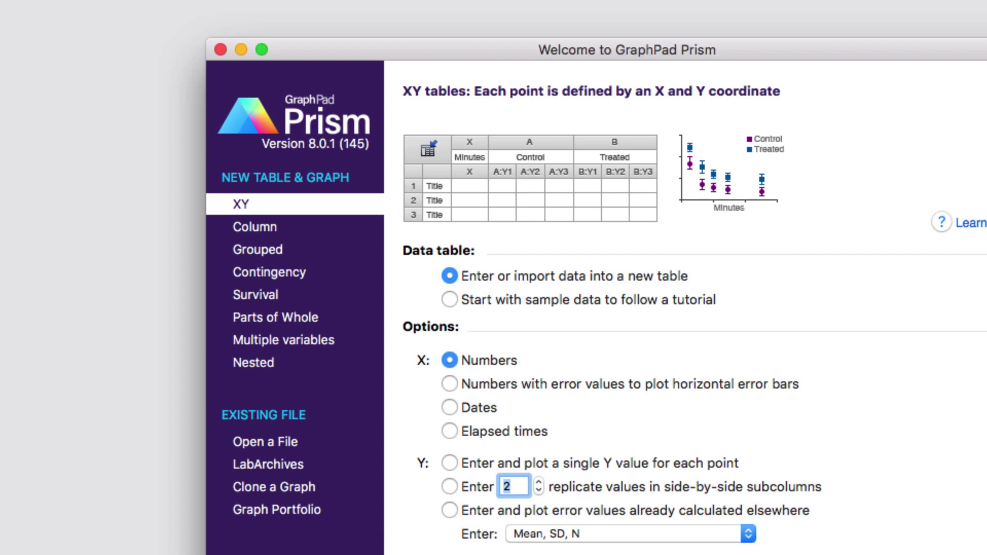
Step: Create a project from the Column sample data 'Ordinary one-way ANOVA'
left_click(454, 299)
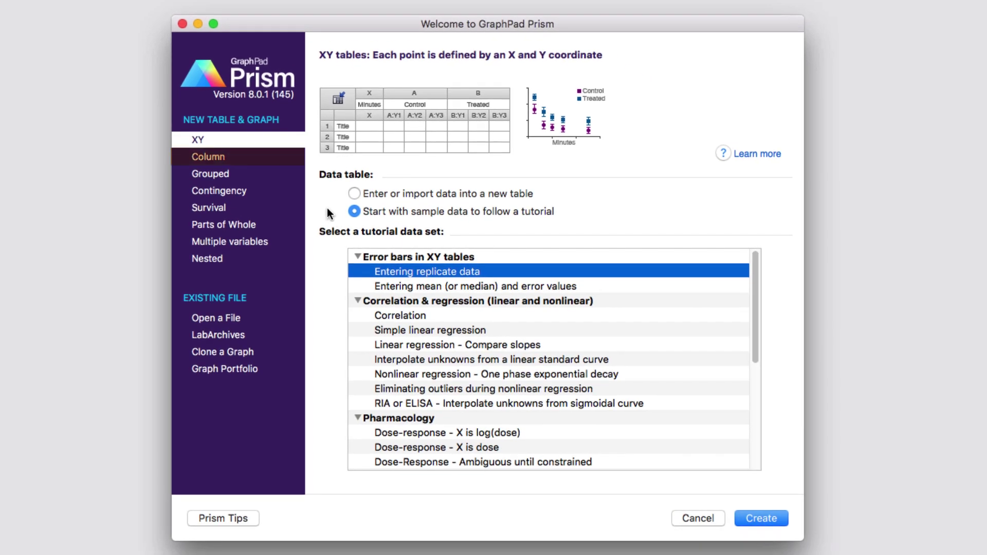
left_click(267, 165)
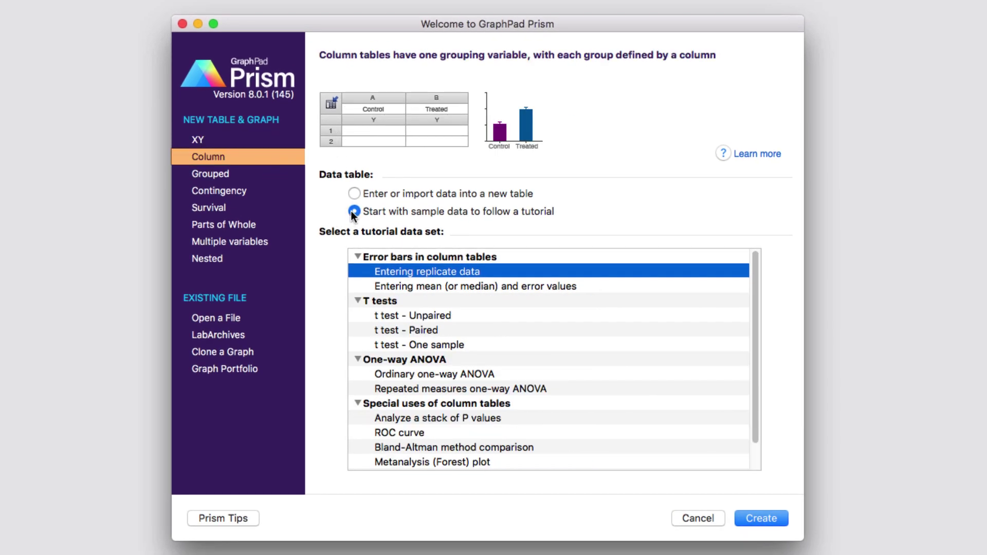
left_click(412, 374)
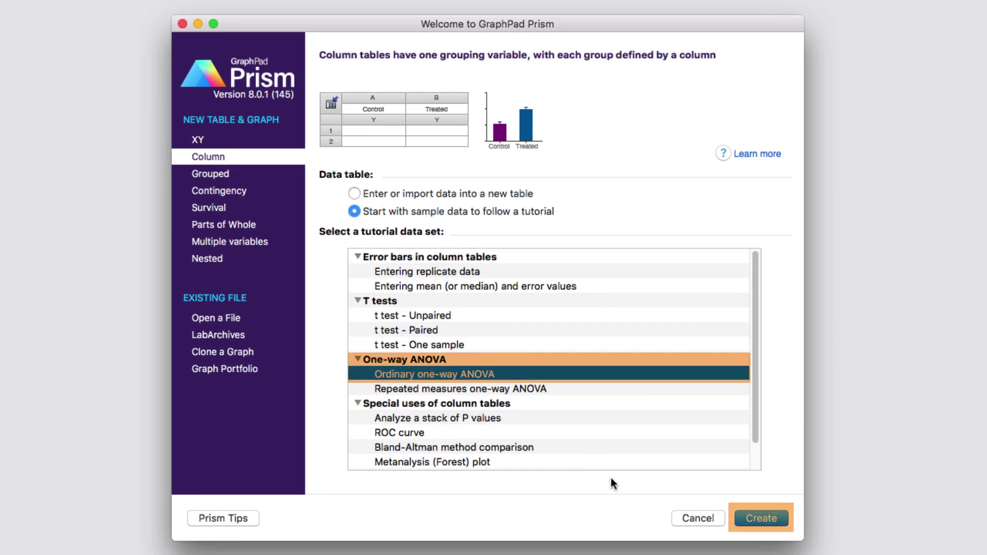
left_click(754, 518)
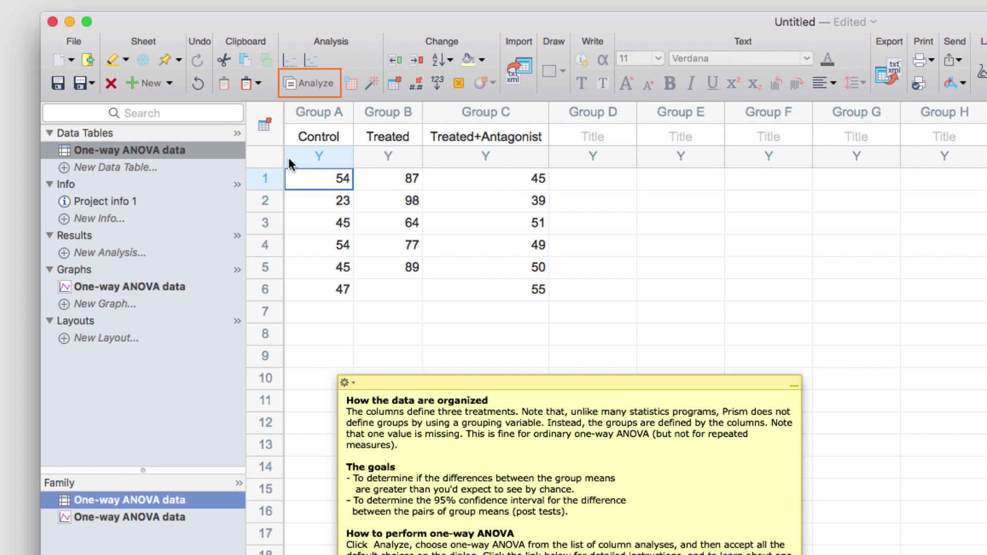
Step: Set a one-way ANOVA on all three data sets to compare every column mean with every other
left_click(330, 86)
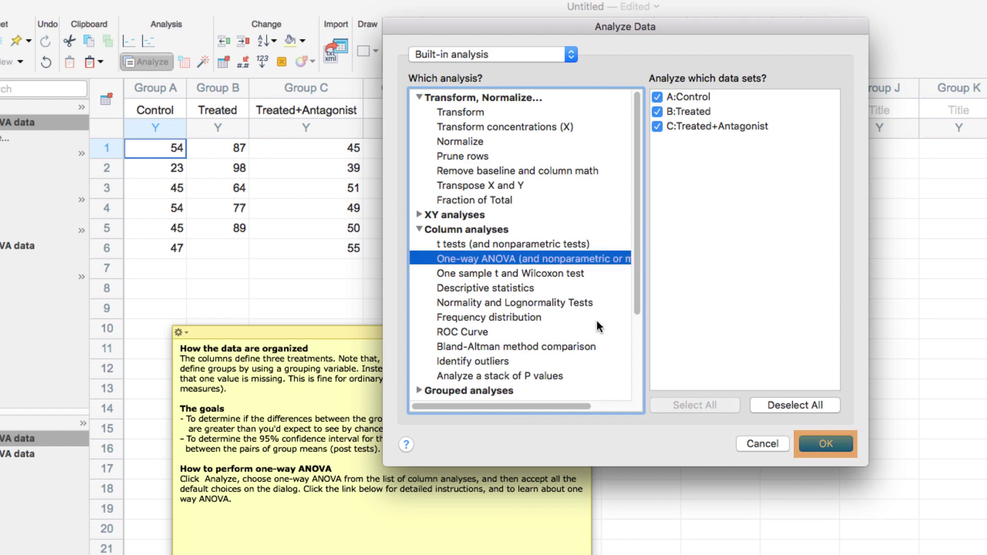
left_click(825, 444)
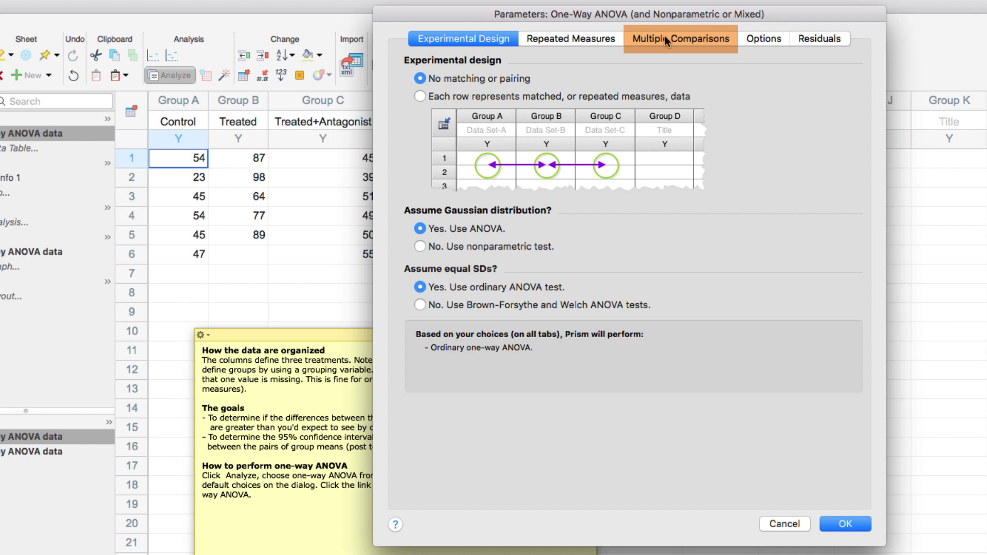
left_click(683, 43)
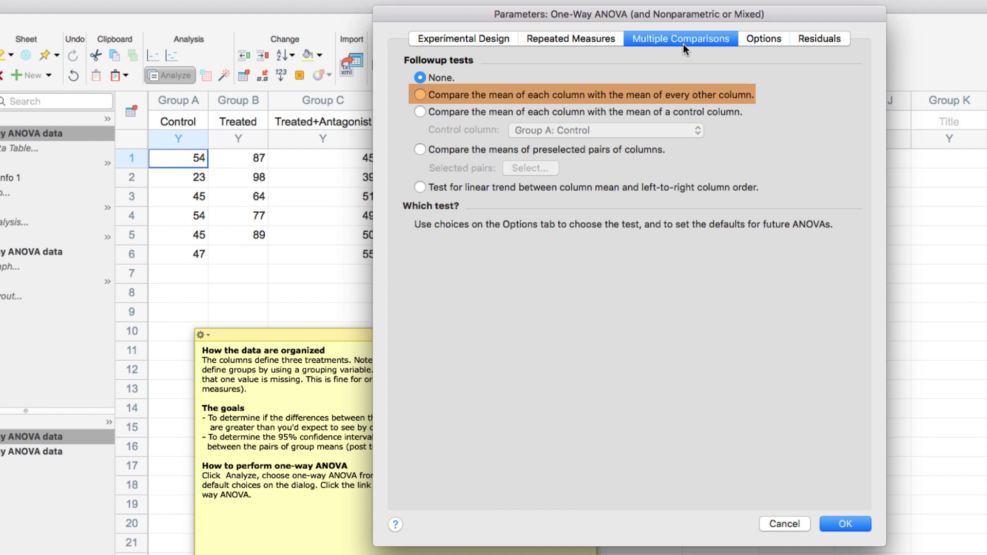
left_click(594, 96)
Step: Run the ANOVA and view Tukey's multiple comparisons for Control, Treated and Treated+Antagonist
left_click(828, 516)
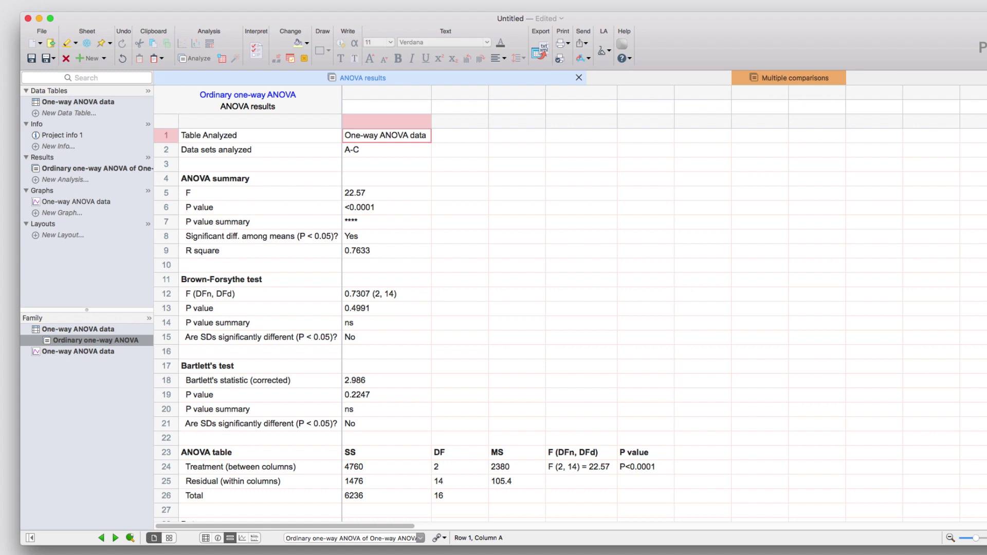
left_click(785, 80)
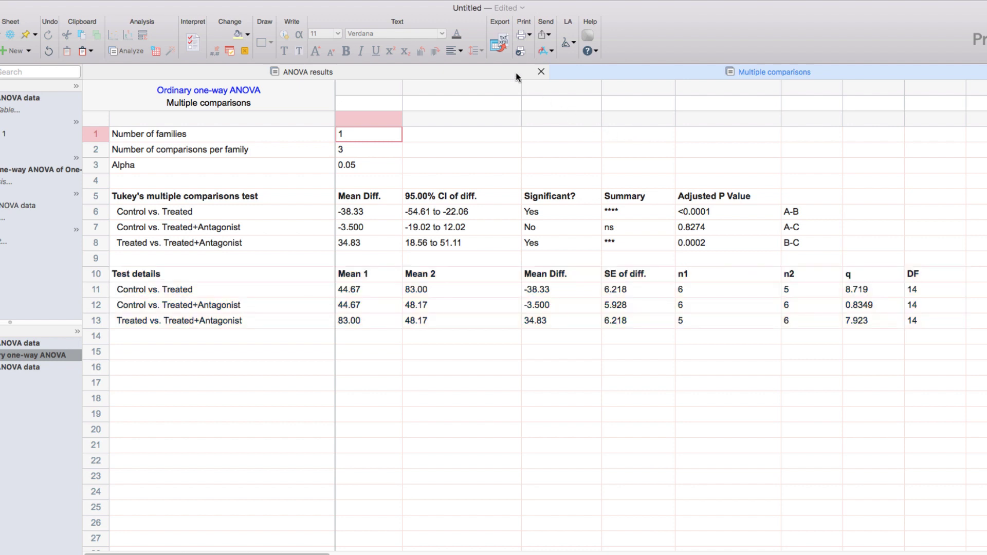
Step: Return to the ANOVA summary results showing F = 22.57, P < 0.0001
left_click(516, 76)
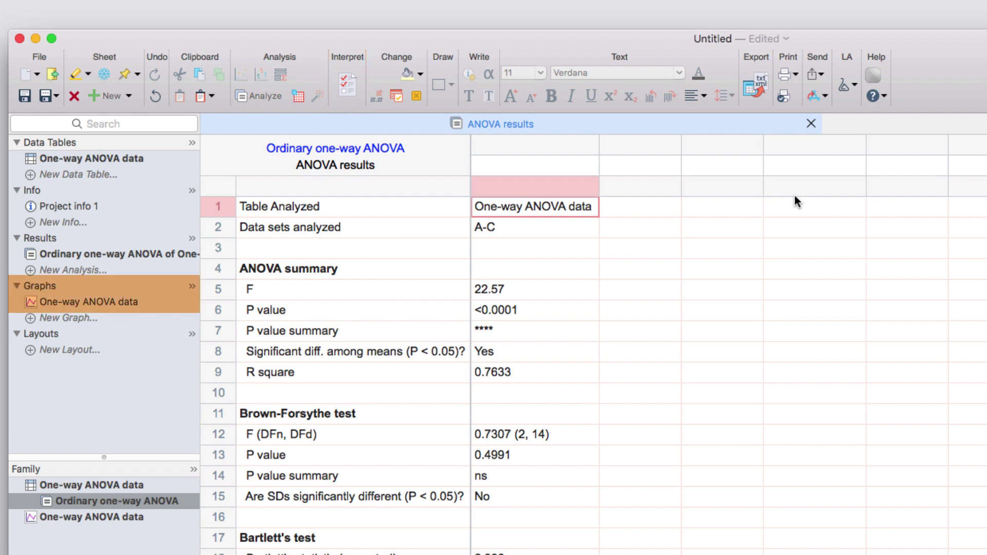
Step: Open the One-way ANOVA data graph from the Navigator's Graphs section
left_click(115, 305)
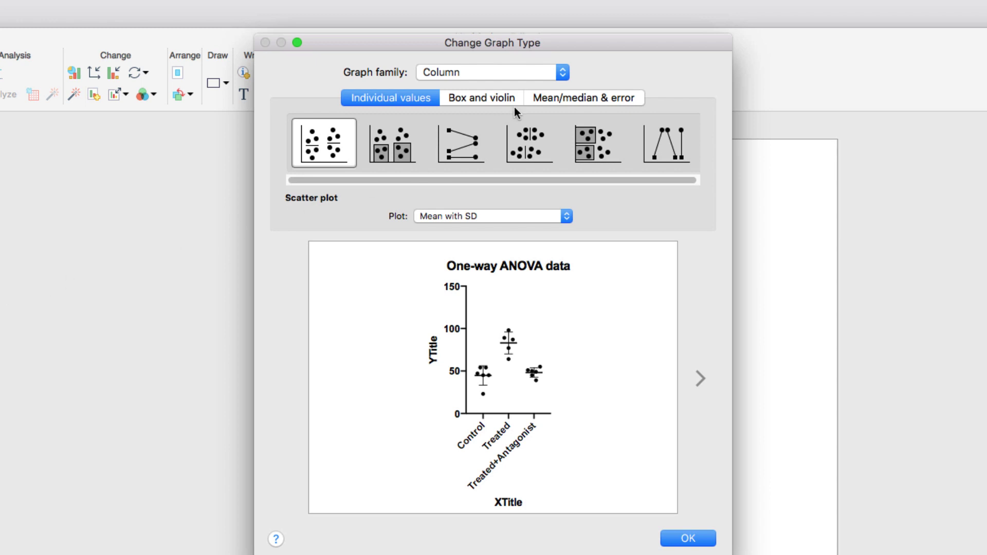
Step: Compare box, violin and mean-with-error previews, then choose scatter plot with Mean with SD
left_click(535, 98)
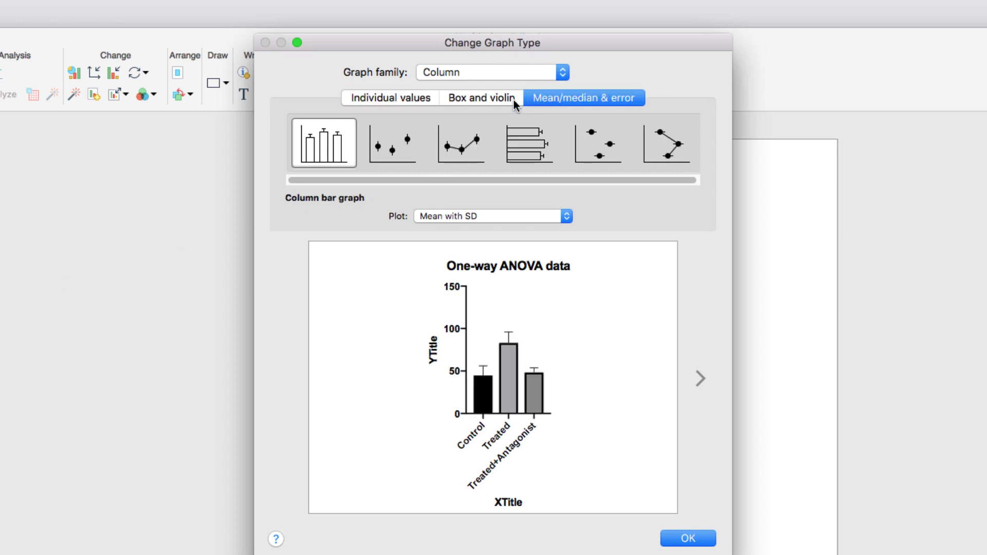
left_click(510, 99)
left_click(410, 153)
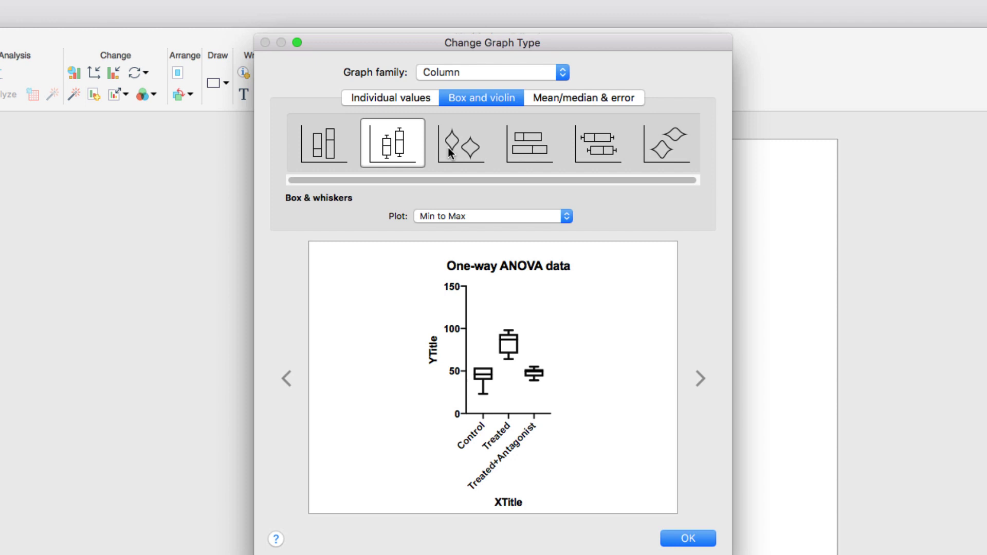
left_click(488, 147)
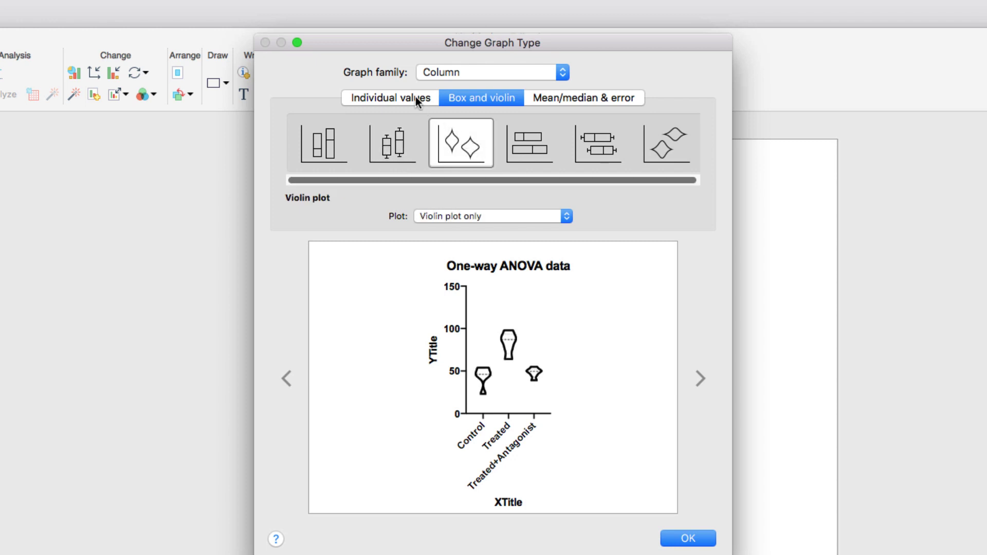
left_click(415, 96)
left_click(565, 216)
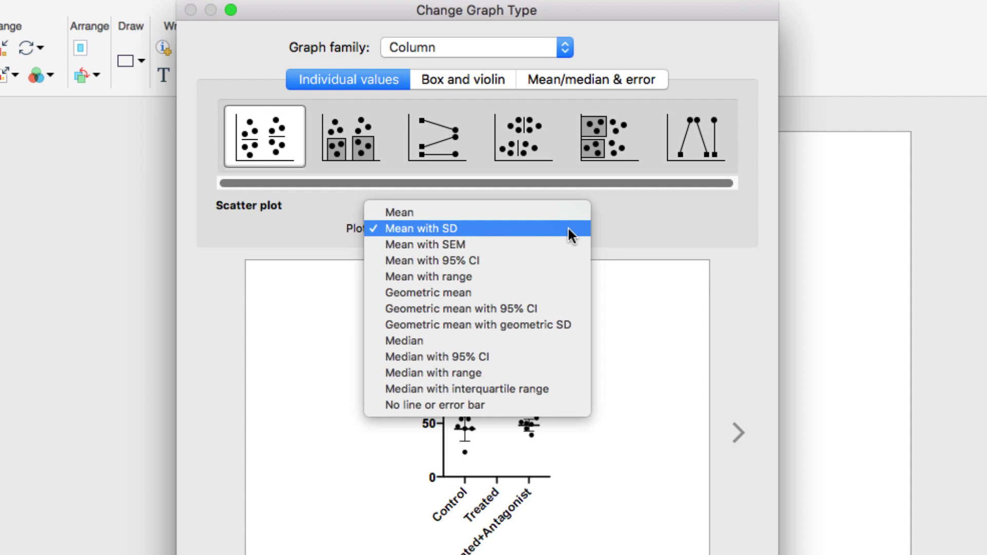
left_click(568, 229)
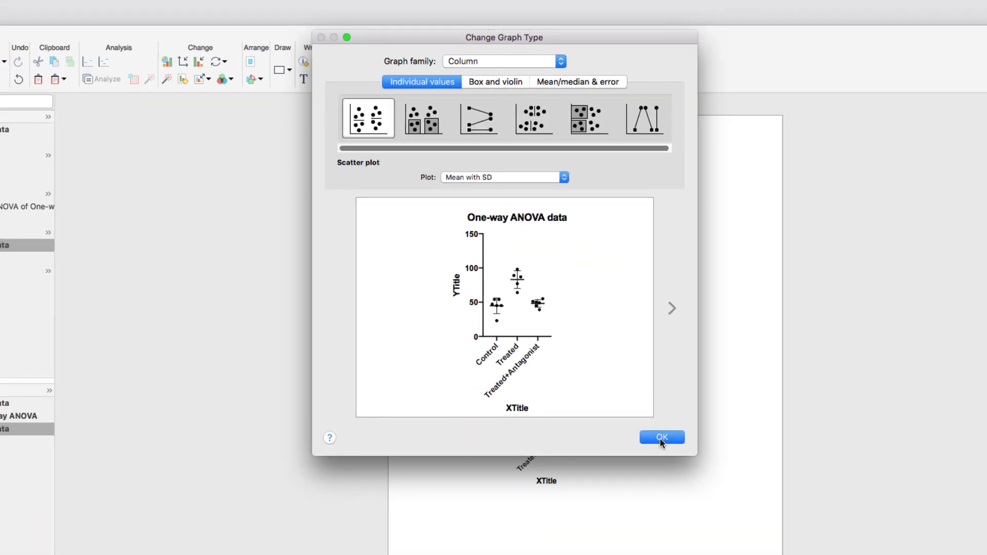
Step: Apply the Column scatter plot with Mean with SD error bars to the graph
left_click(661, 438)
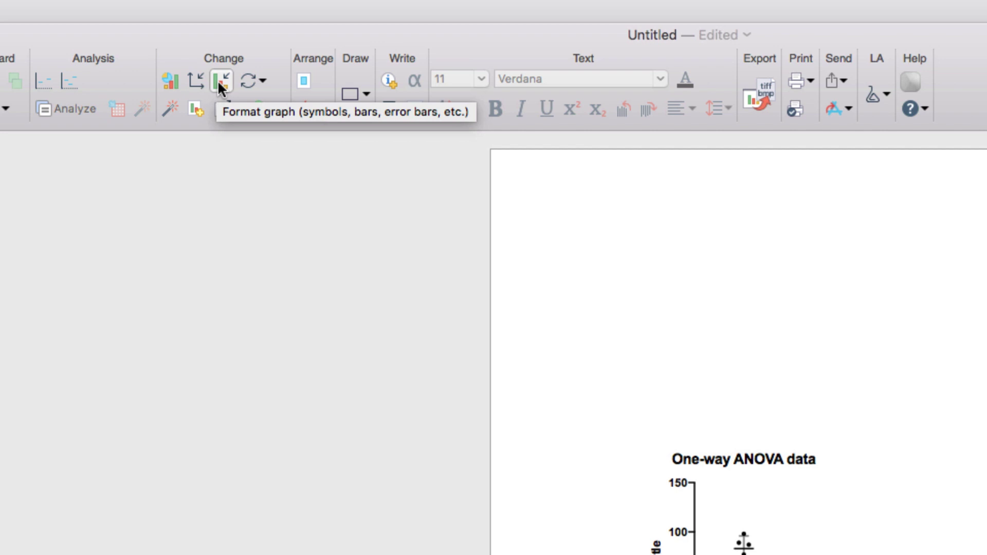
Step: Open Format Graph with the Control data set selected on the Appearance tab
left_click(219, 82)
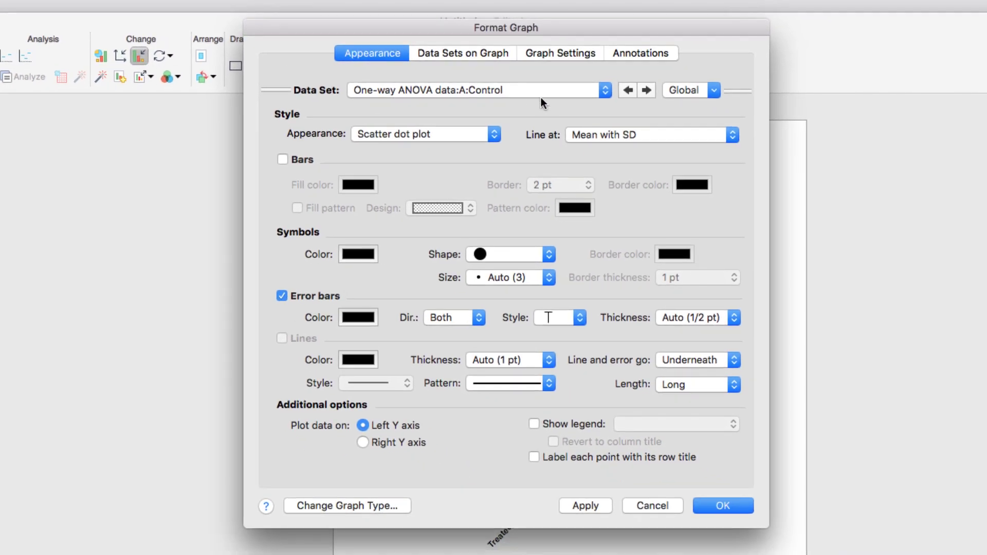
left_click(545, 93)
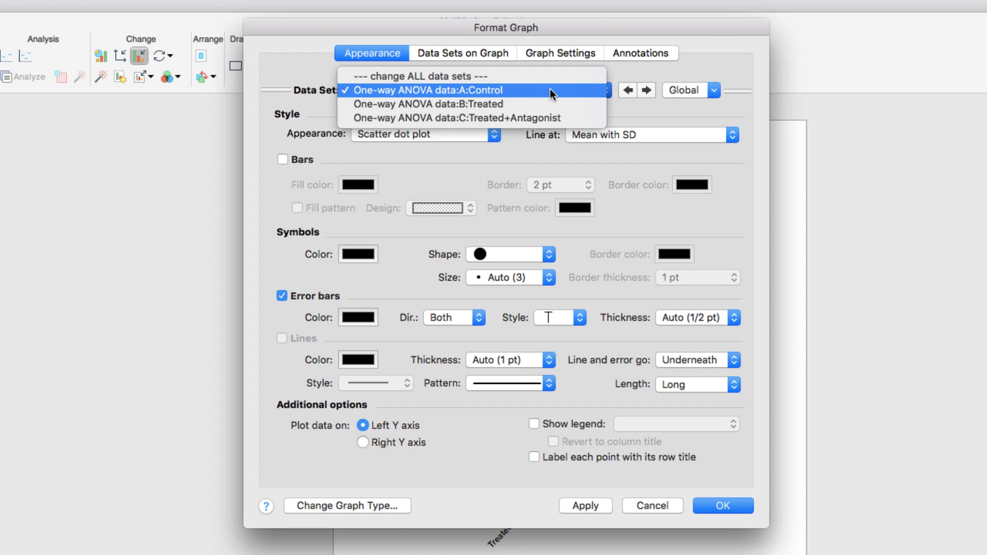
left_click(550, 90)
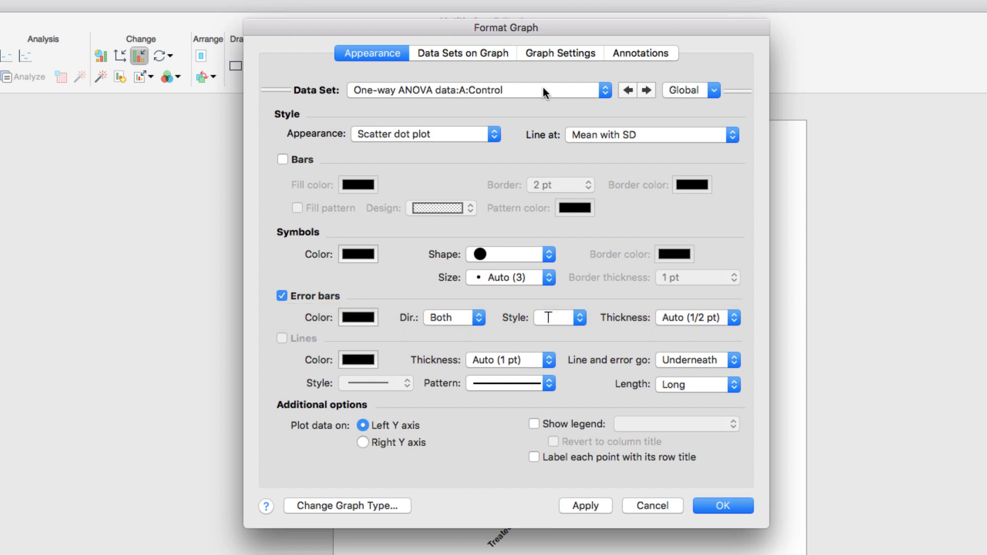
Step: Reorder the plotted data sets to Treated+Antagonist, Treated, Control
left_click(467, 53)
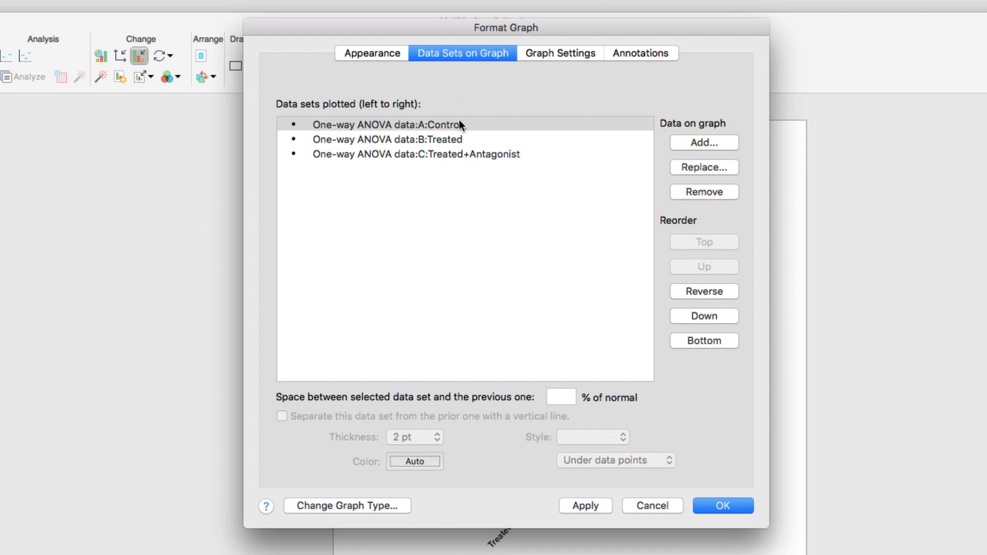
mouse_move(459, 122)
left_mouse_down()
mouse_move(458, 142)
mouse_move(471, 116)
left_mouse_up()
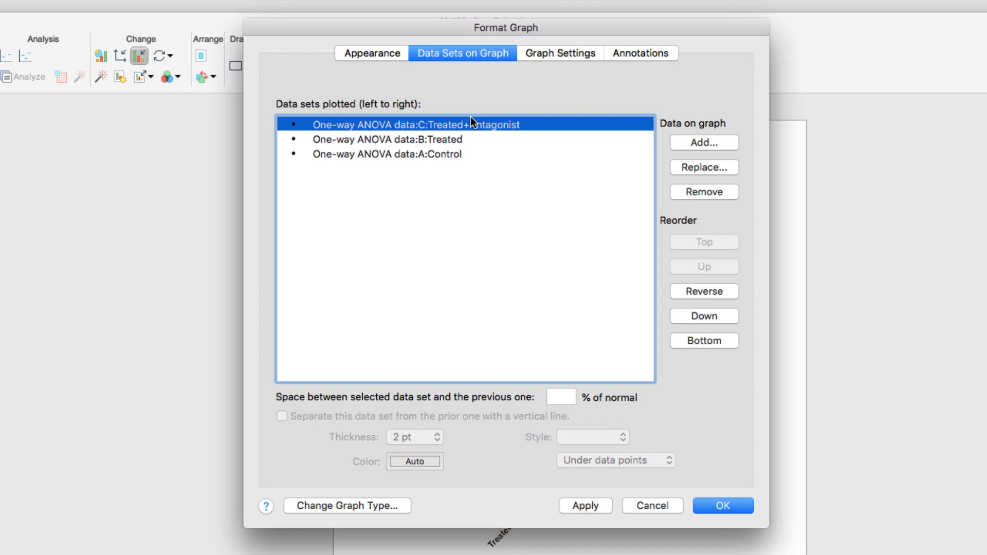
Step: Apply the reversed data set order and bring up the graph's export settings
left_click(737, 511)
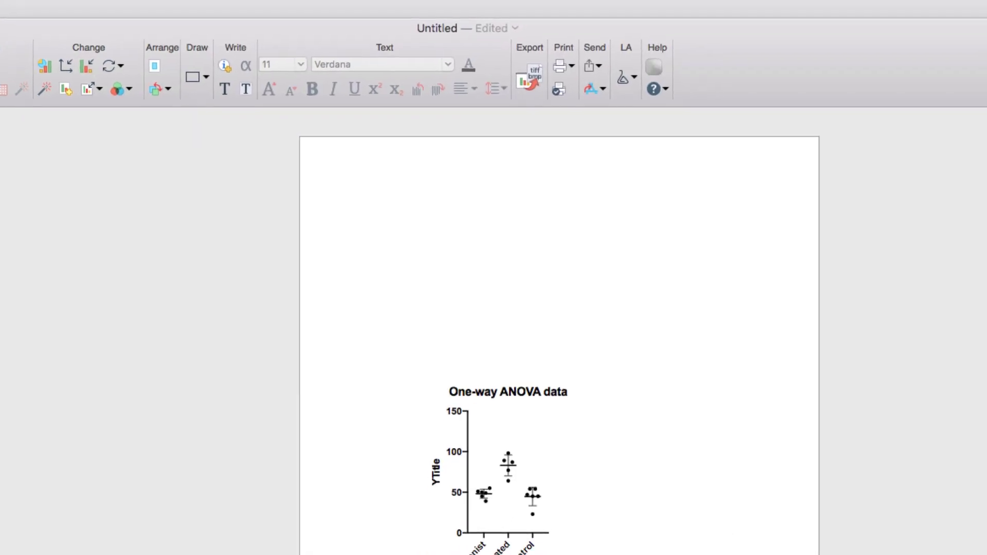
left_click(514, 89)
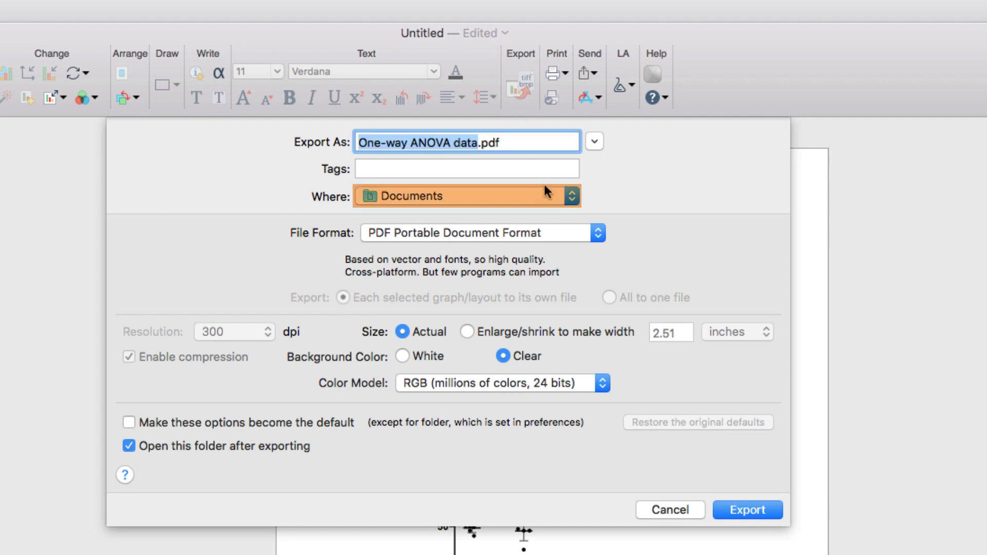
Step: Set the export format to TIF (One-way ANOVA data.tiff, 300 dpi) with RGB colour model
left_click(569, 235)
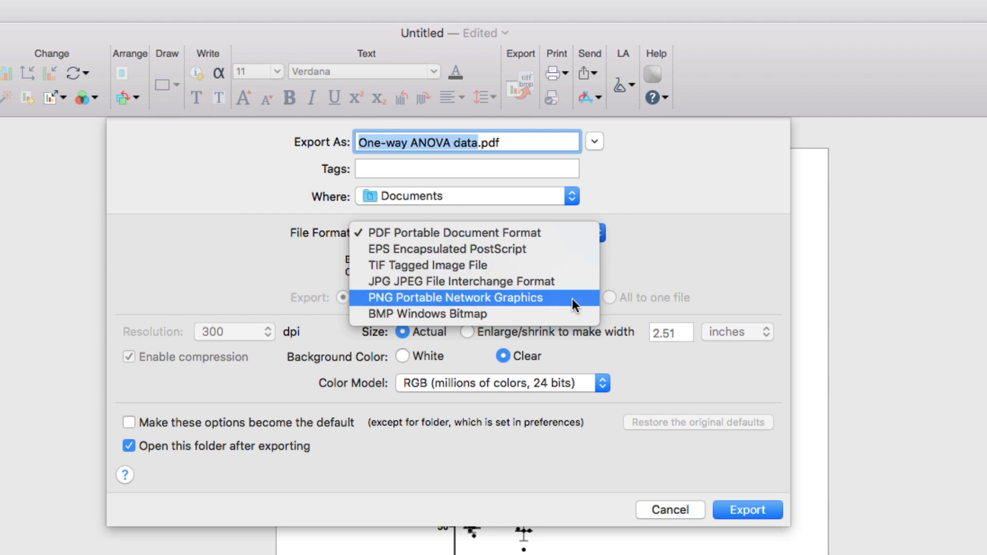
left_click(570, 267)
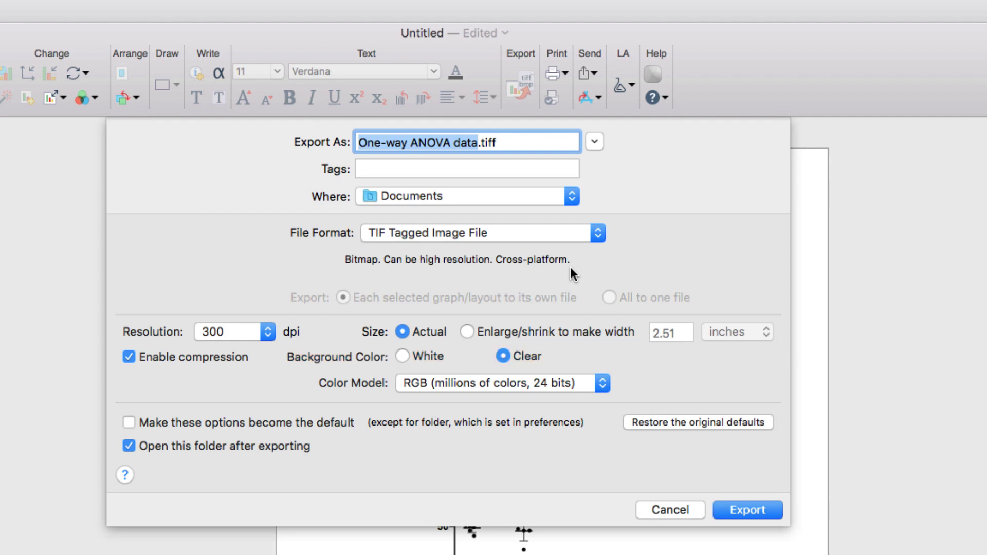
left_click(583, 385)
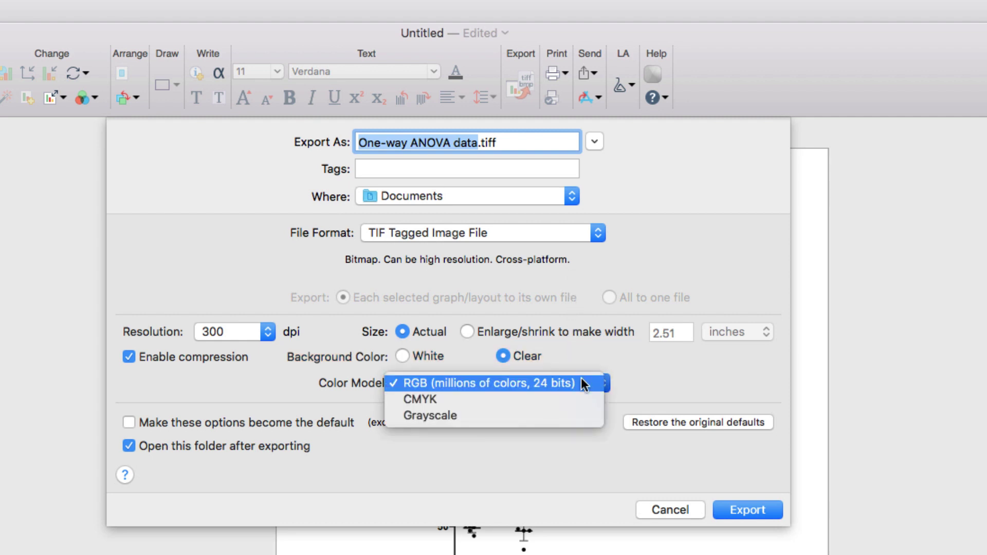
left_click(582, 383)
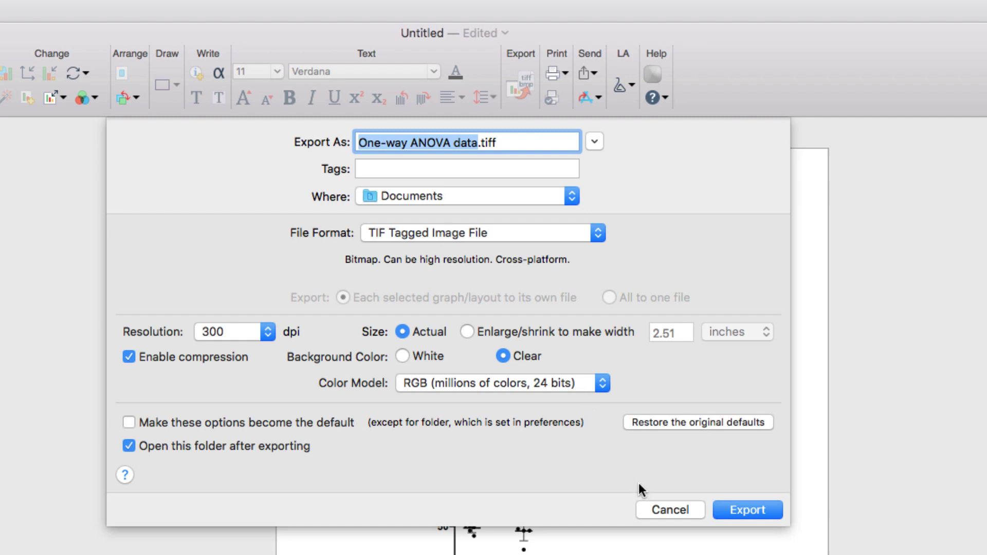
Step: Cancel the Export sheet without exporting, returning to the reordered scatter graph
left_click(654, 509)
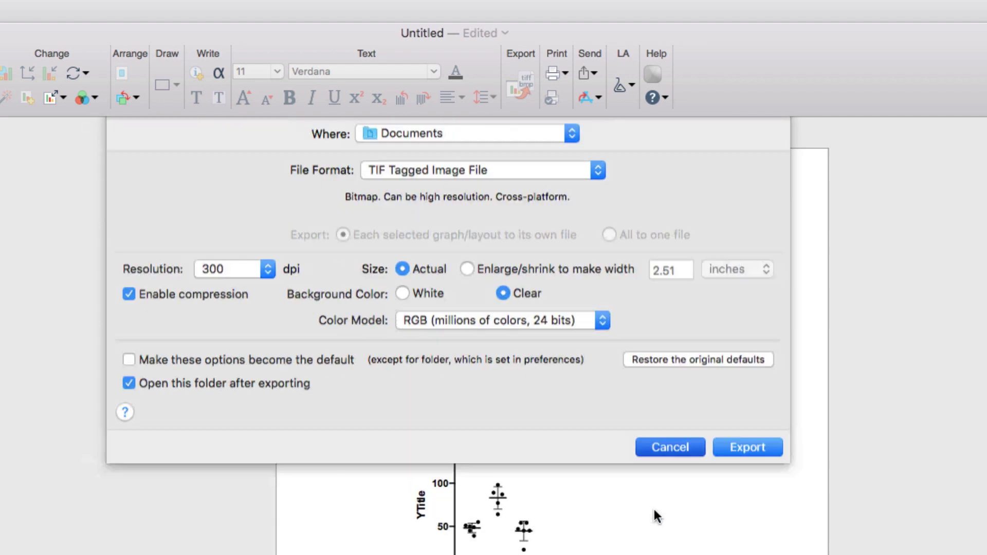